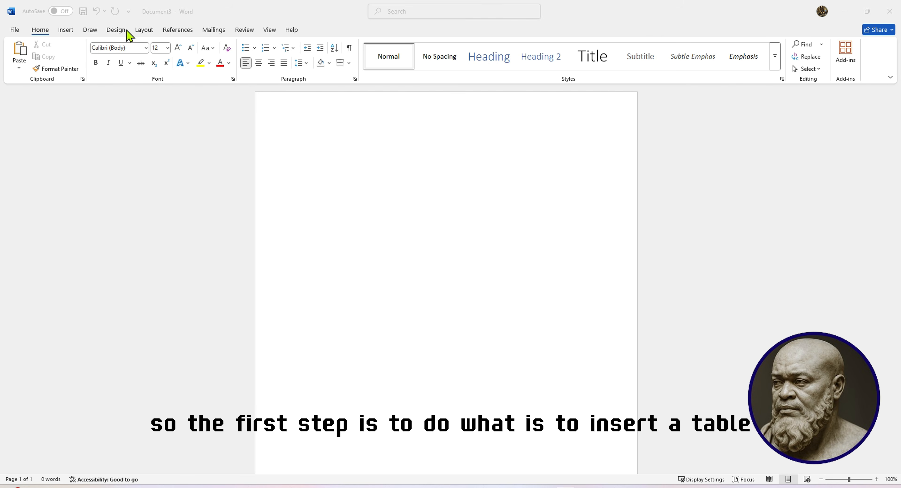
- Insert a table with four columns and five rows at the start of the blank document
click(74, 30)
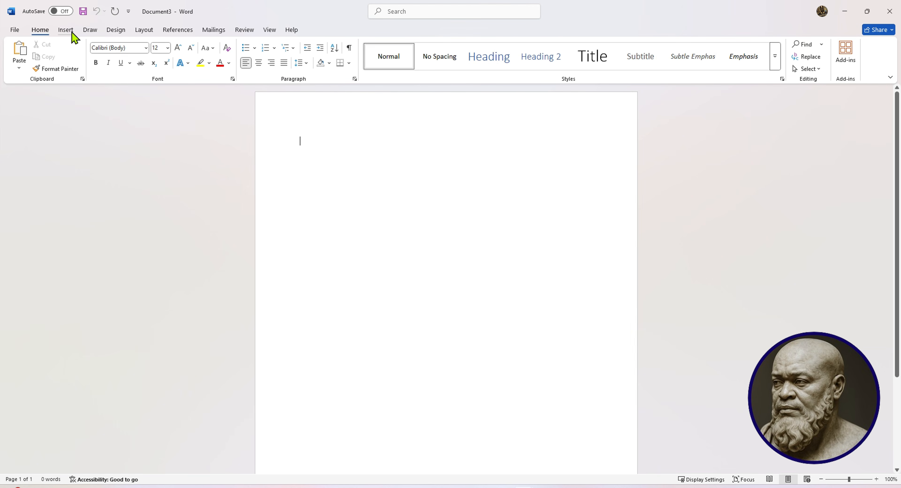
click(73, 30)
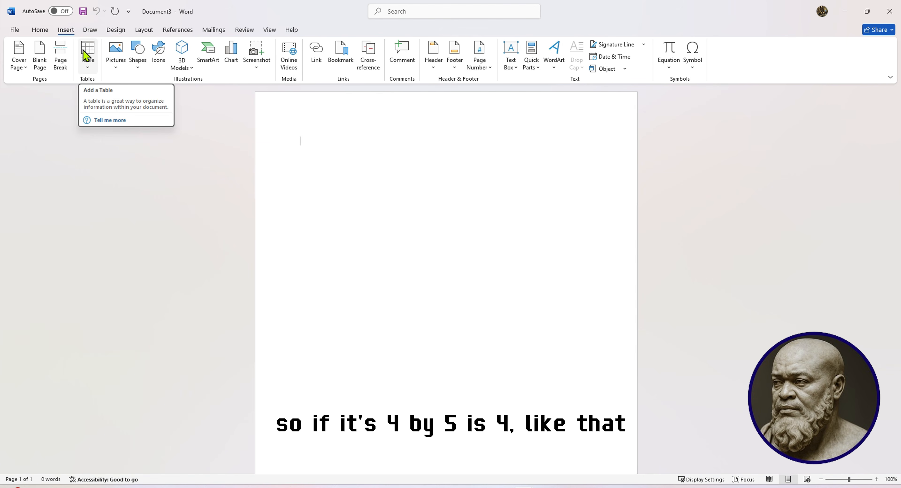
click(87, 56)
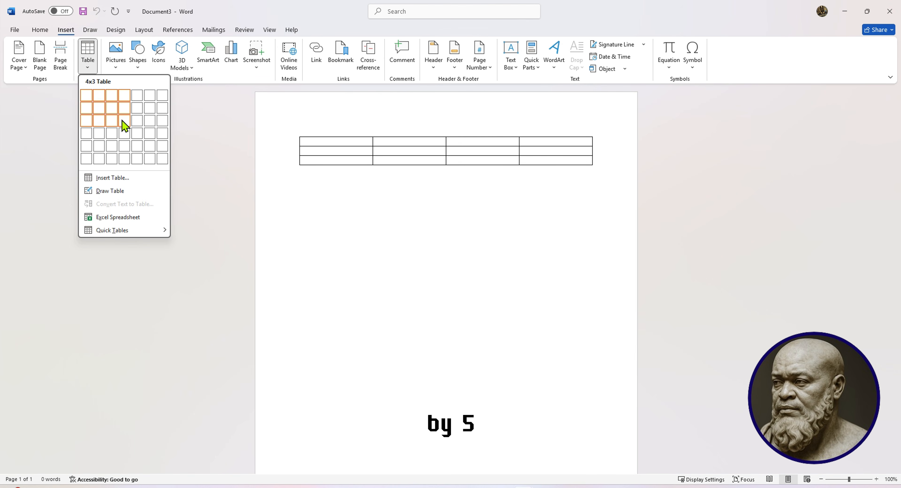
click(124, 145)
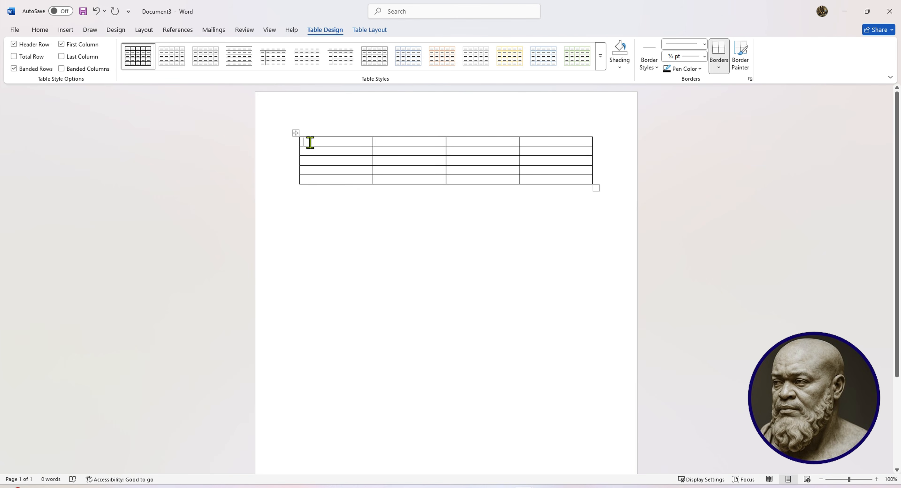
- Merge all the cells of the table's first two rows into one cell
drag(308, 142, 574, 151)
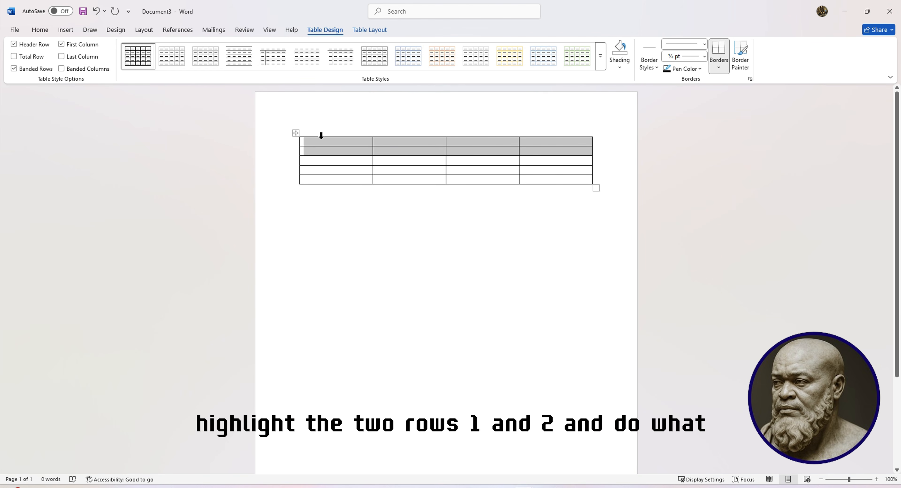
right_click(338, 147)
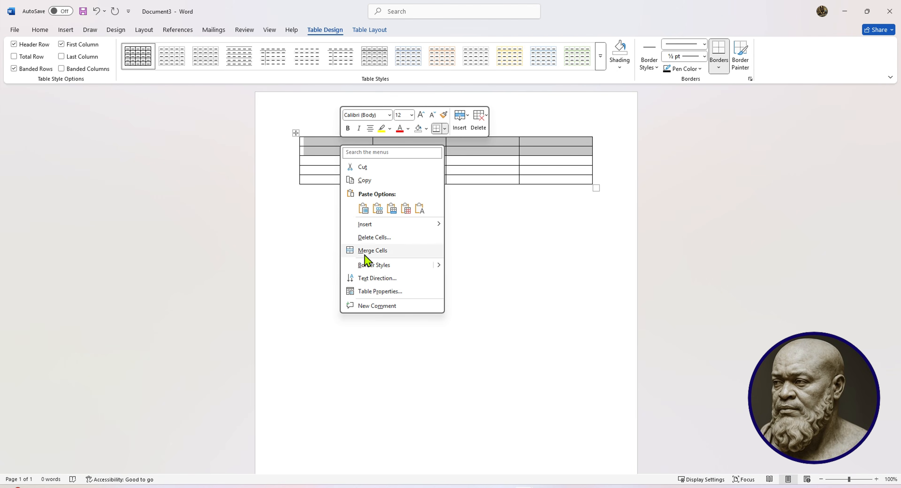
click(366, 252)
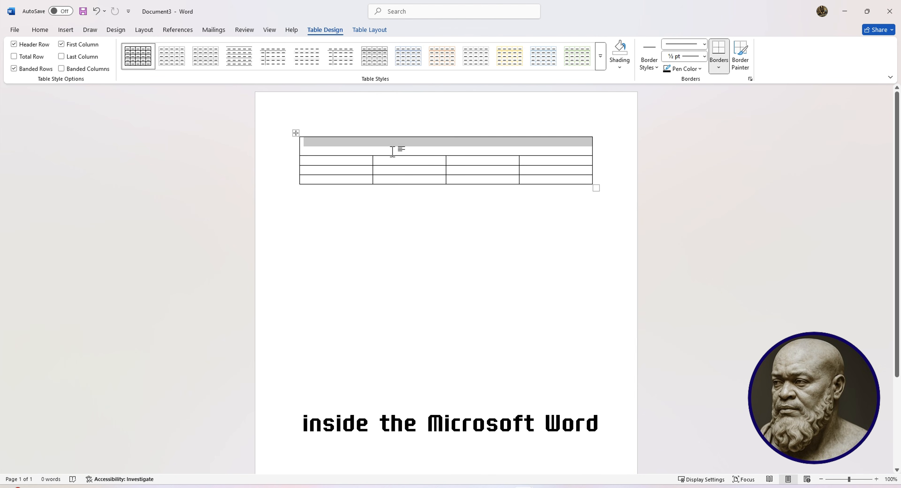
- Enter the title MONTHLY BUDGET in the merged cell of the table
click(402, 150)
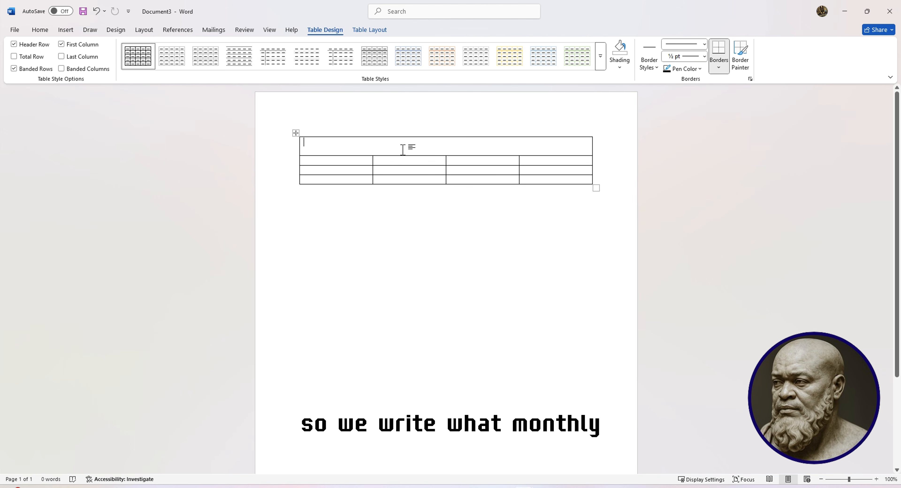
text(MO)
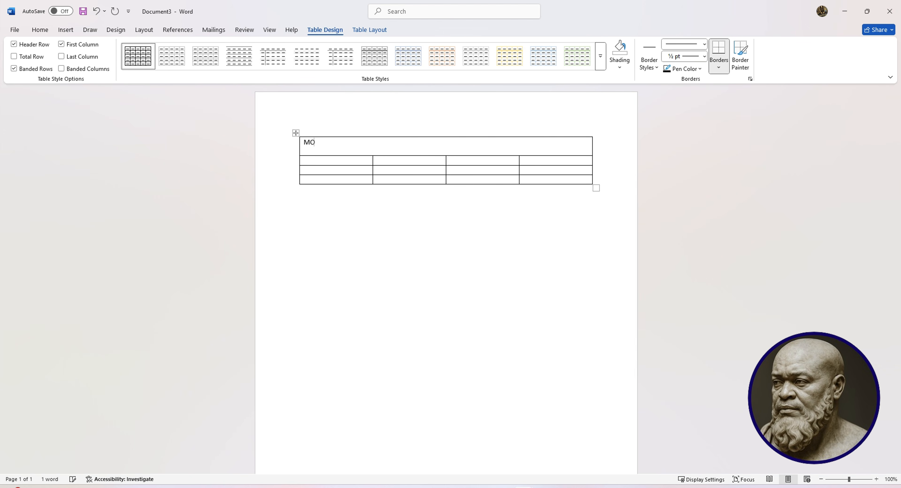
text(NTHLY B)
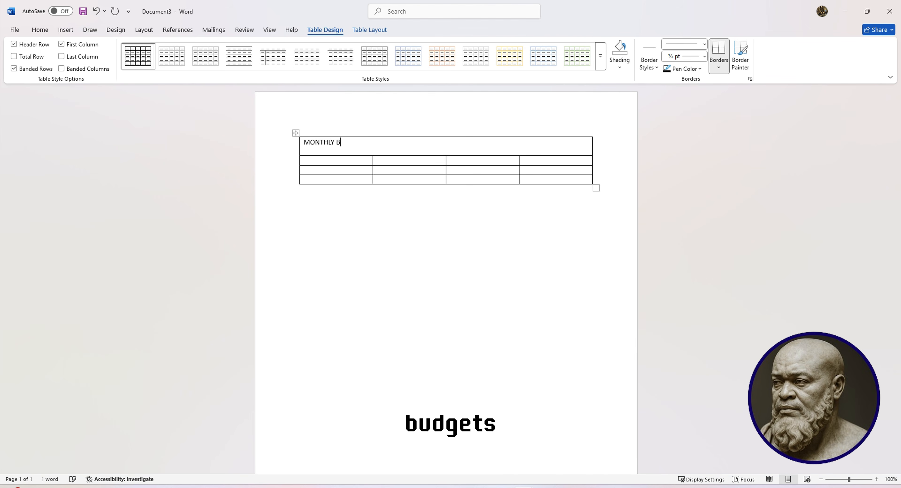
text(UDGET)
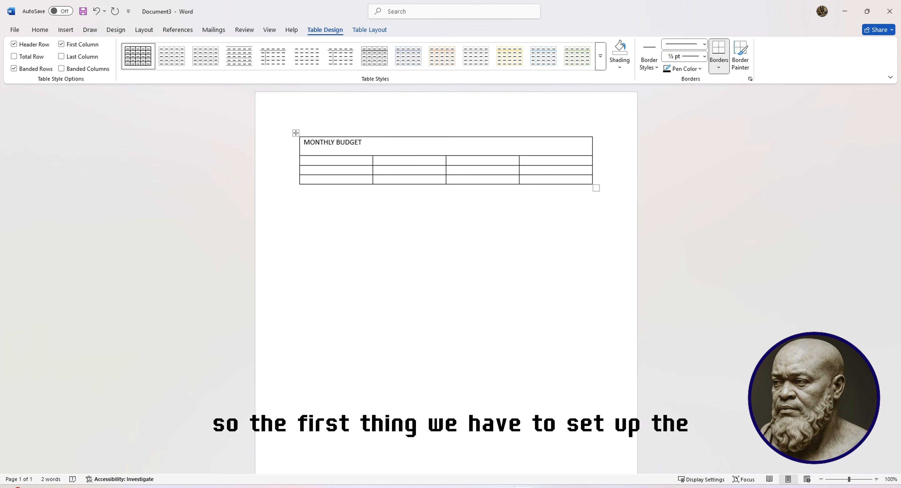
- Format the MONTHLY BUDGET title with center alignment, the Times New Roman font and size 18
click(46, 32)
drag(345, 143, 309, 143)
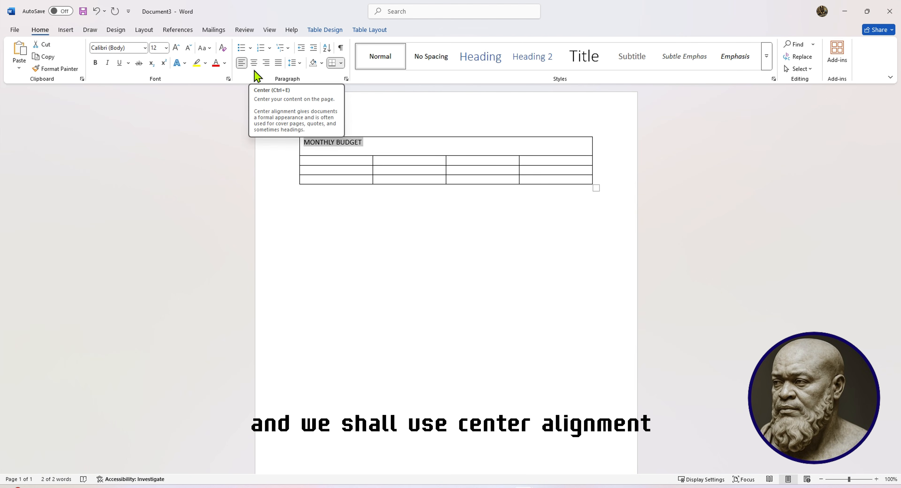
click(255, 64)
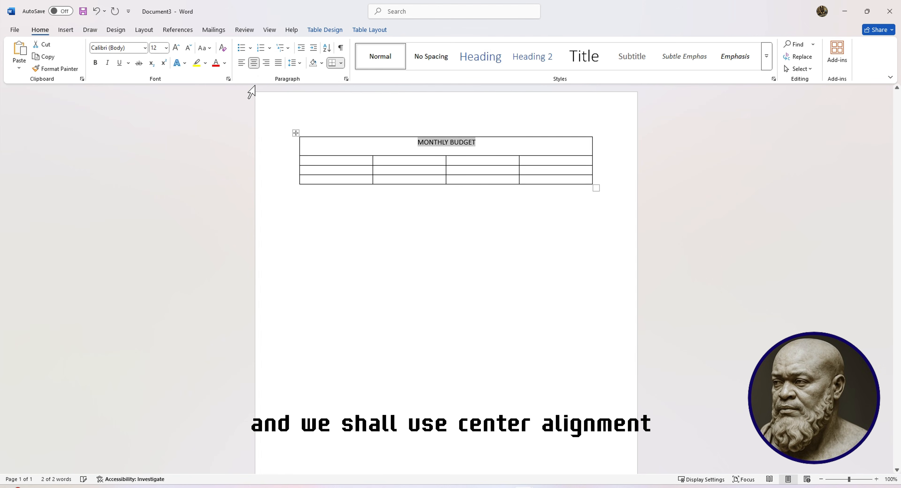
click(145, 49)
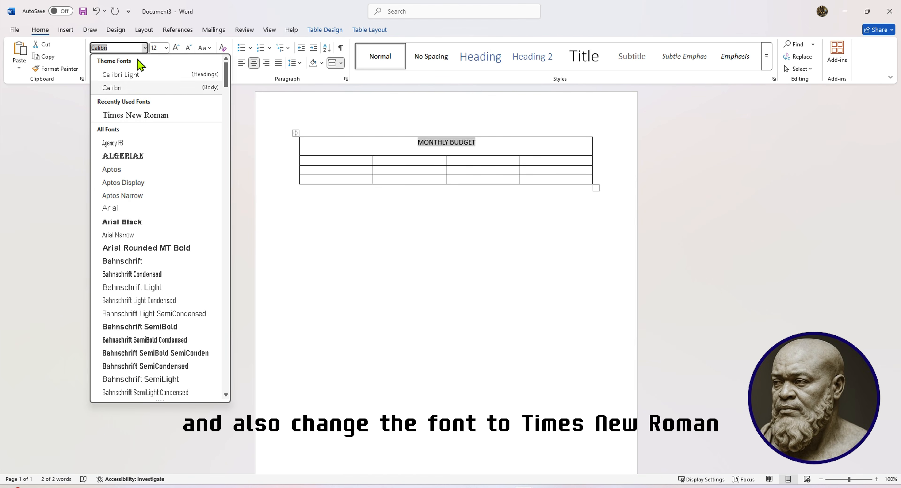
click(123, 116)
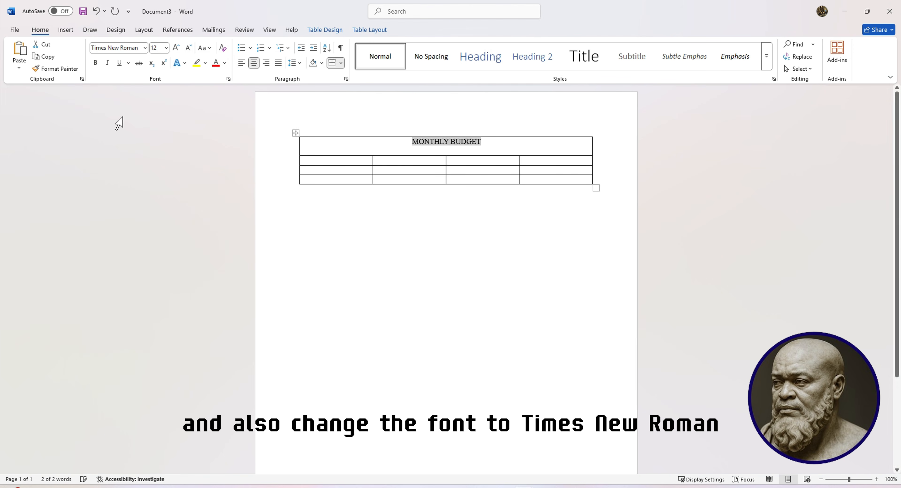
click(166, 49)
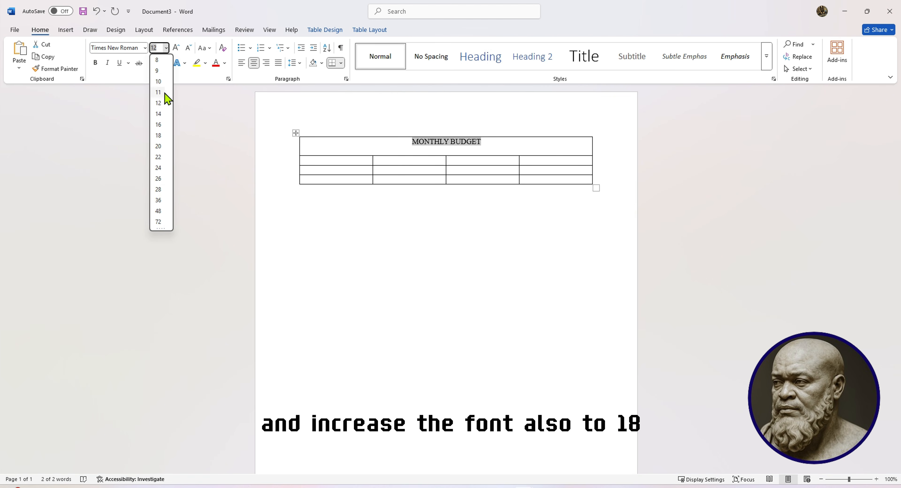
click(154, 136)
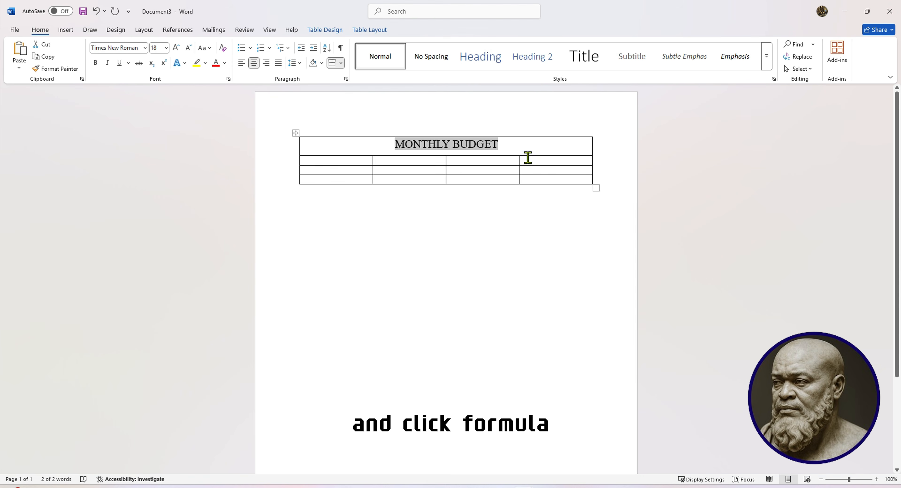
- Enter WEEK 1 in the second column of the row below the title and center it
click(369, 30)
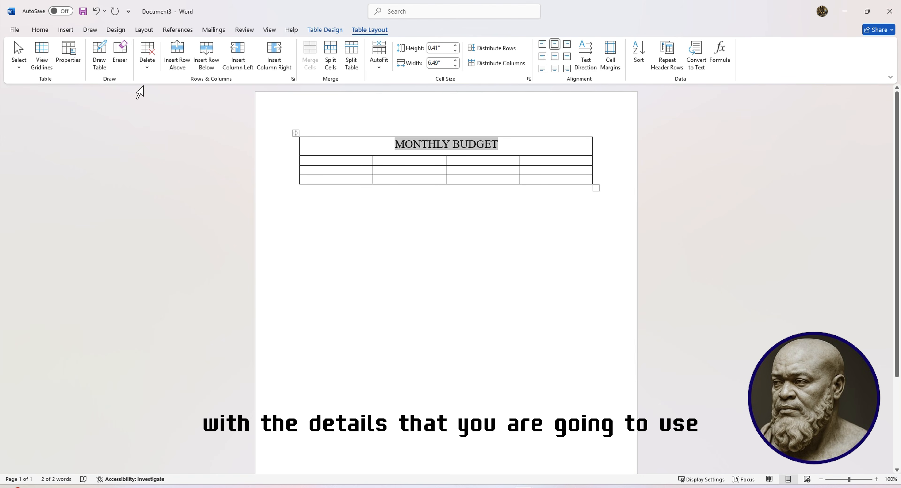
click(319, 162)
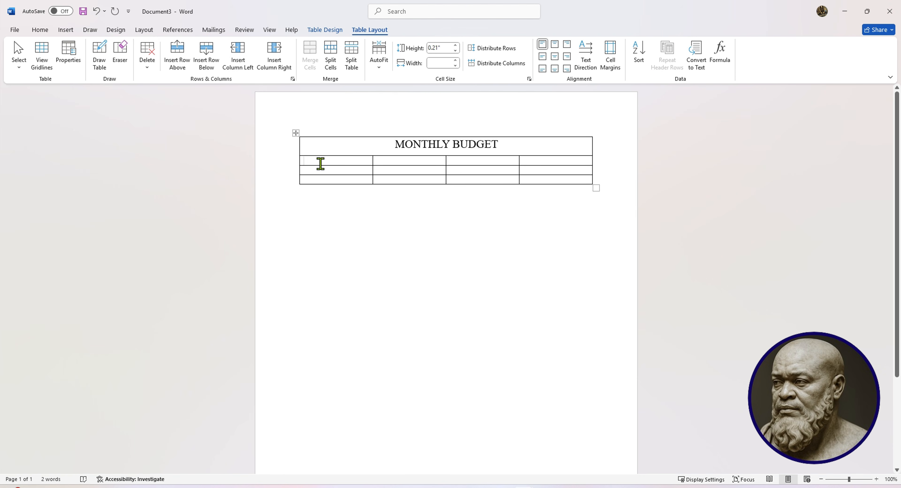
click(381, 160)
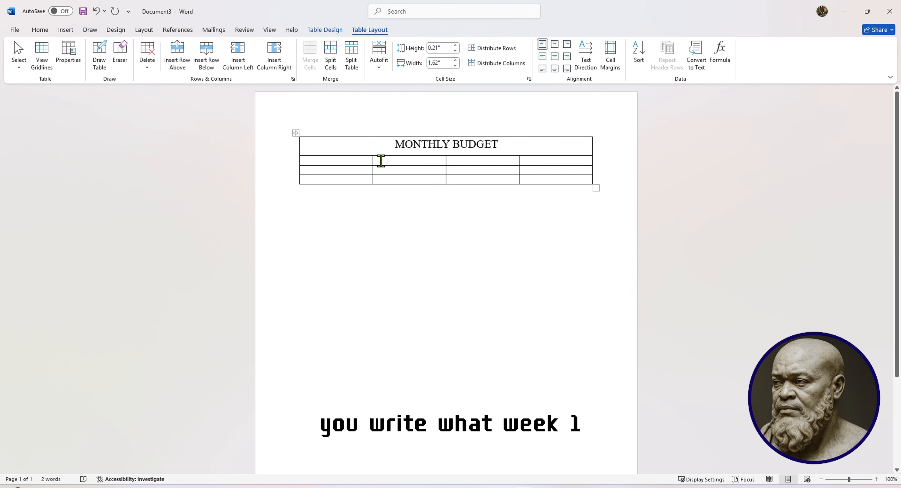
text(WEEK 1)
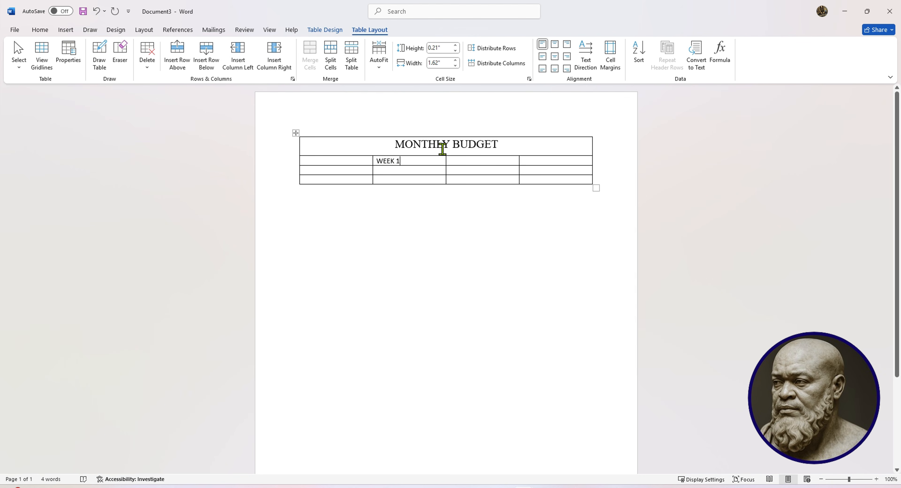
click(457, 160)
drag(410, 161, 375, 162)
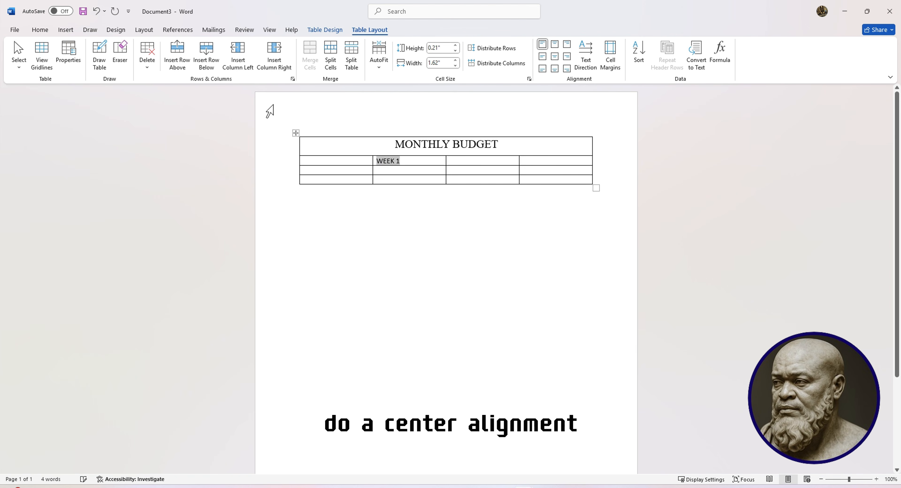
click(40, 30)
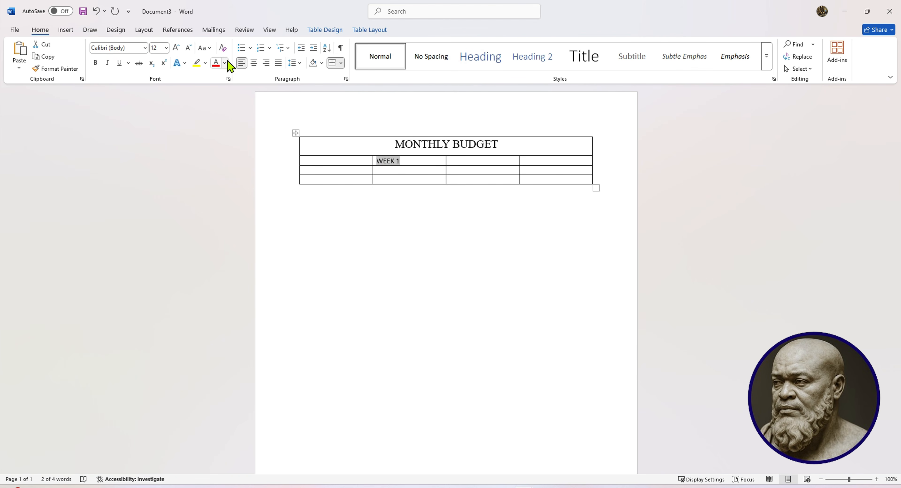
click(253, 63)
- Enter WEEK 2 in the third column of the same row and center it
click(479, 162)
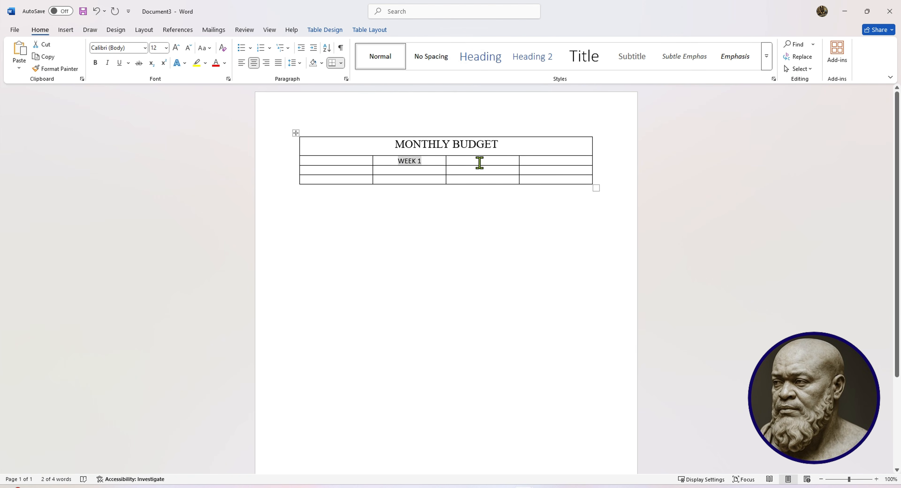
text(WEE)
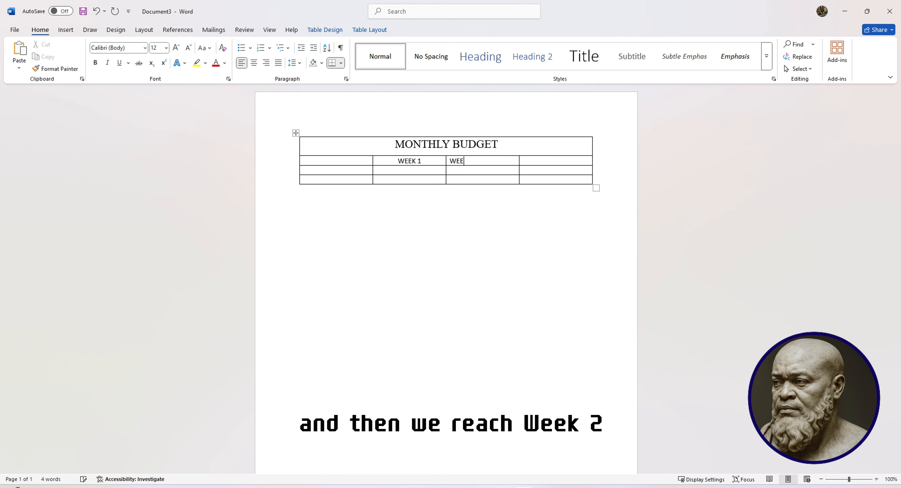
text(K 2)
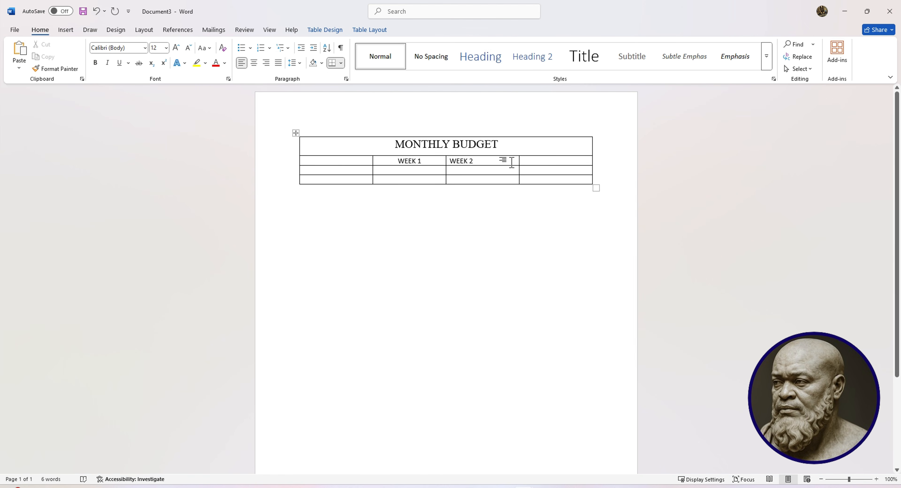
drag(476, 161, 456, 160)
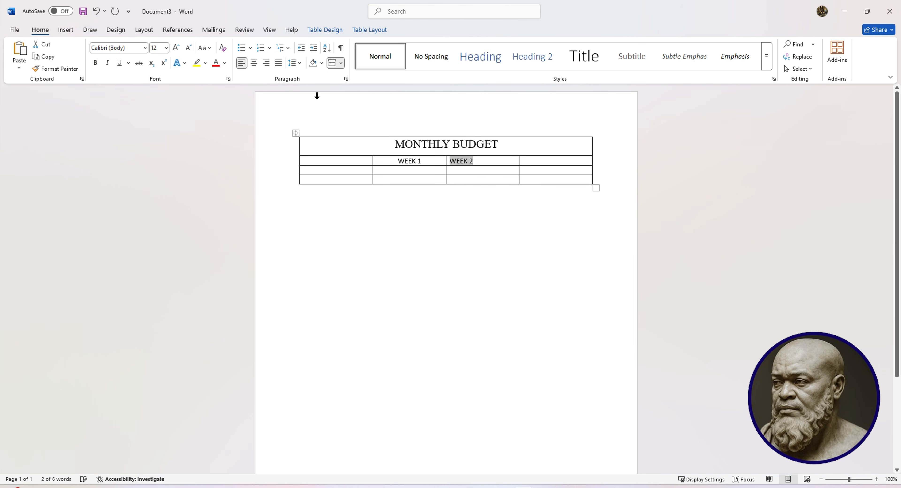
click(254, 63)
- Enter WEEK 3 in the last column of the same row and center it
click(547, 161)
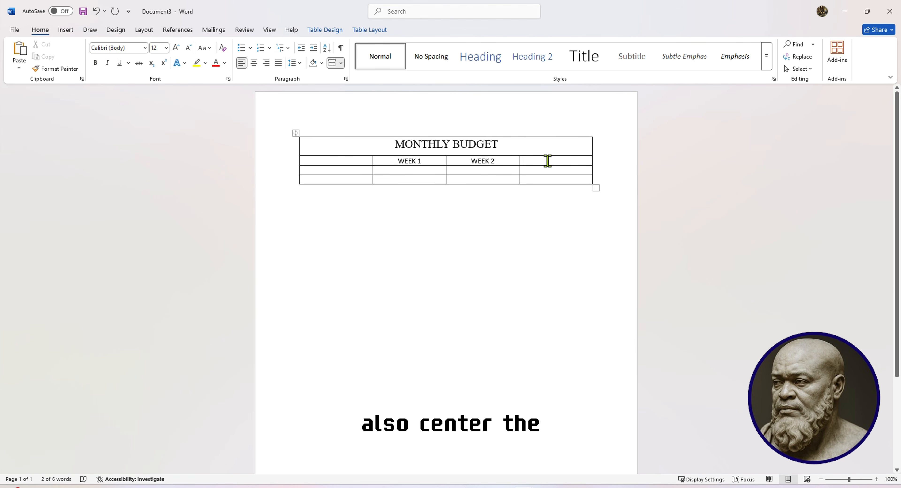
text(WEEK 3)
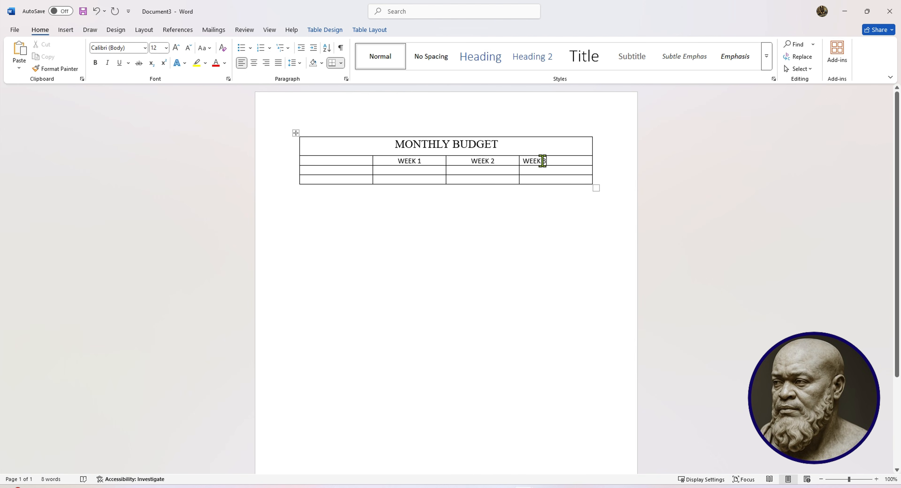
drag(546, 161, 521, 160)
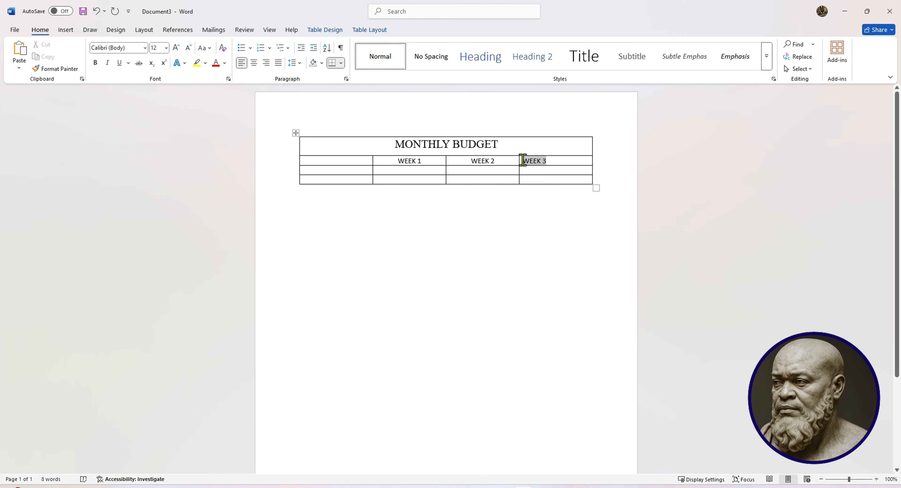
click(255, 64)
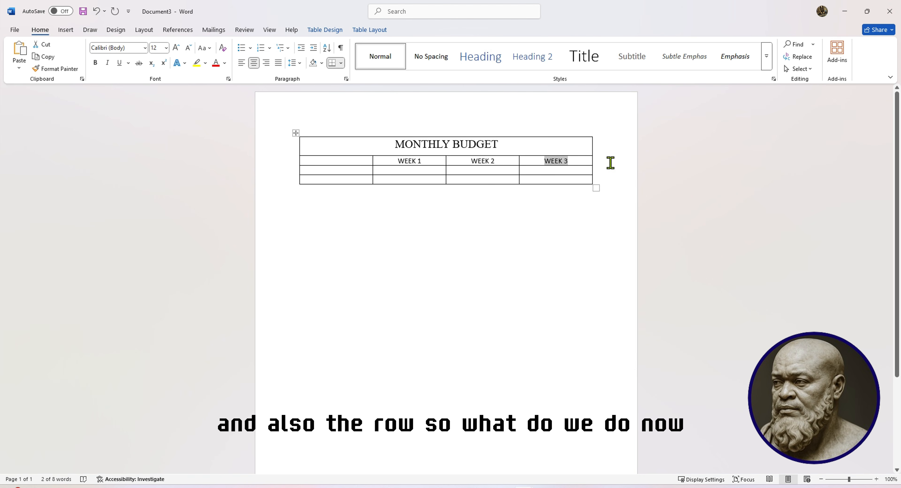
- Insert a new table column to the right of the WEEK 3 column
right_click(584, 162)
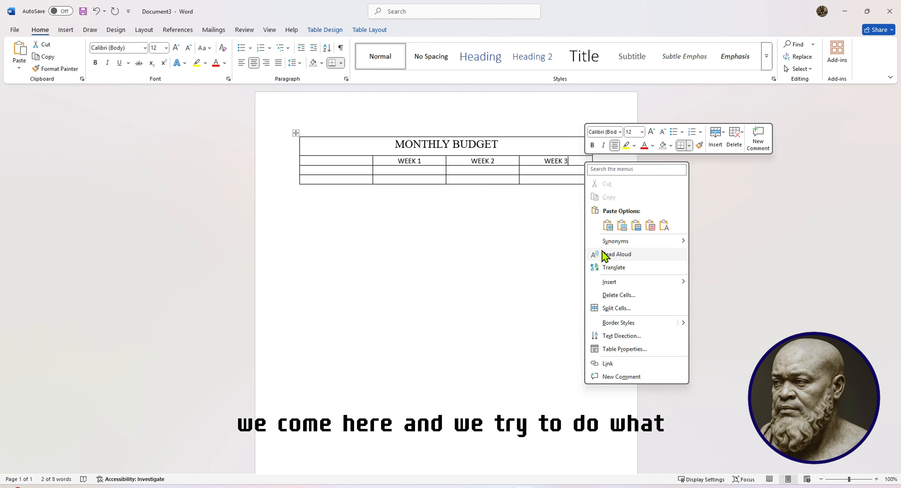
mouse_move(609, 290)
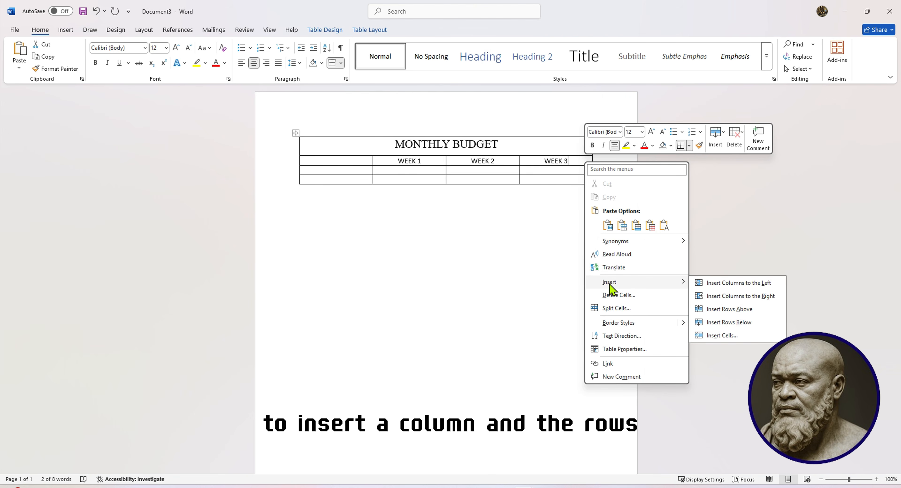
click(568, 160)
right_click(571, 161)
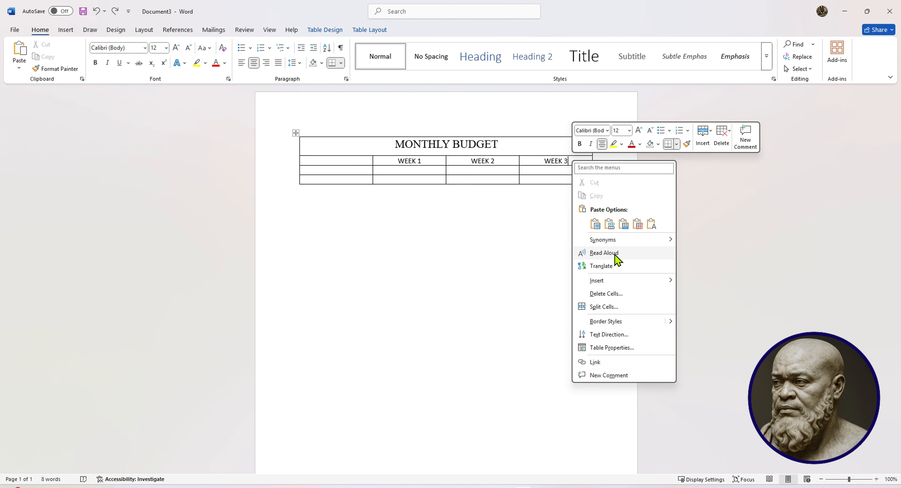
mouse_move(606, 289)
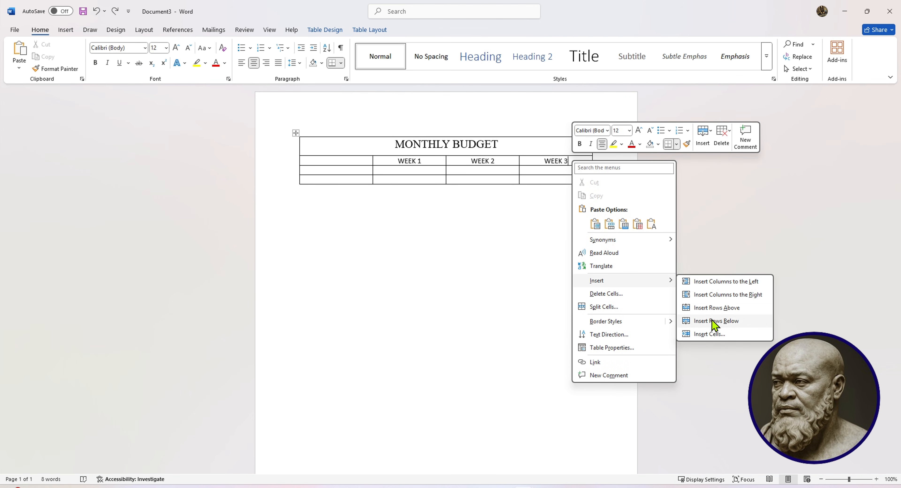
click(721, 295)
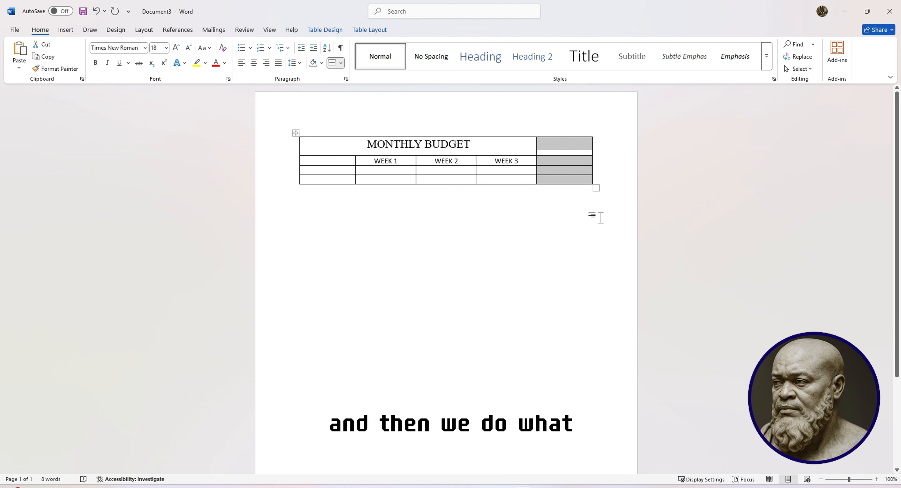
- Enter WEEK 4 as the heading of the new last column, in the same row as the other weeks
click(563, 162)
text(WE)
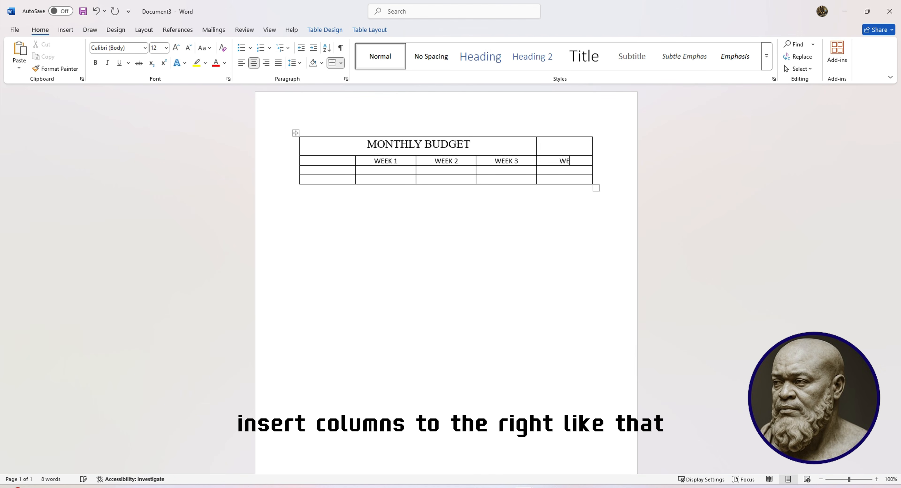
text(EK 4)
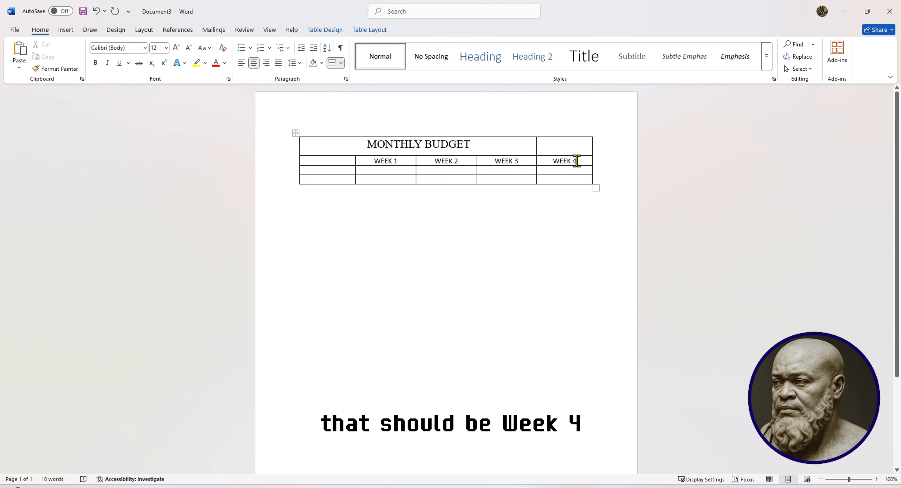
- Insert another column to the right of WEEK 4 and enter TOTAL as its heading
right_click(583, 161)
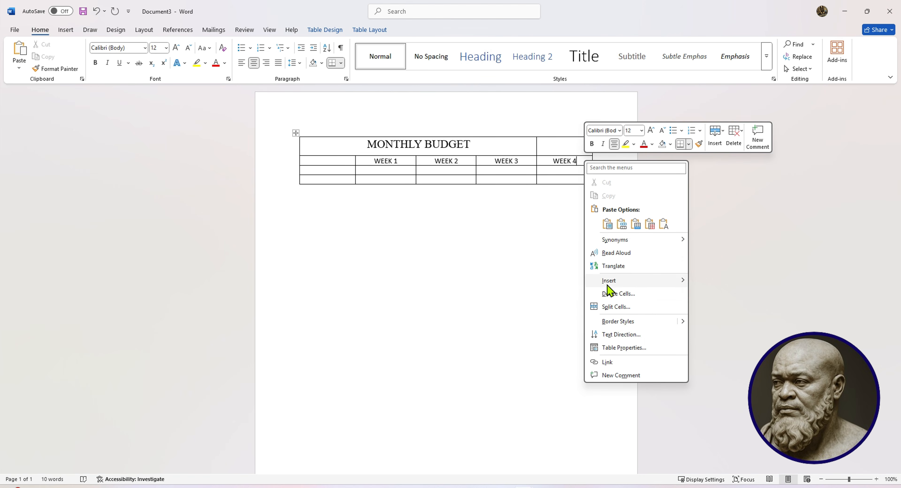
mouse_move(613, 281)
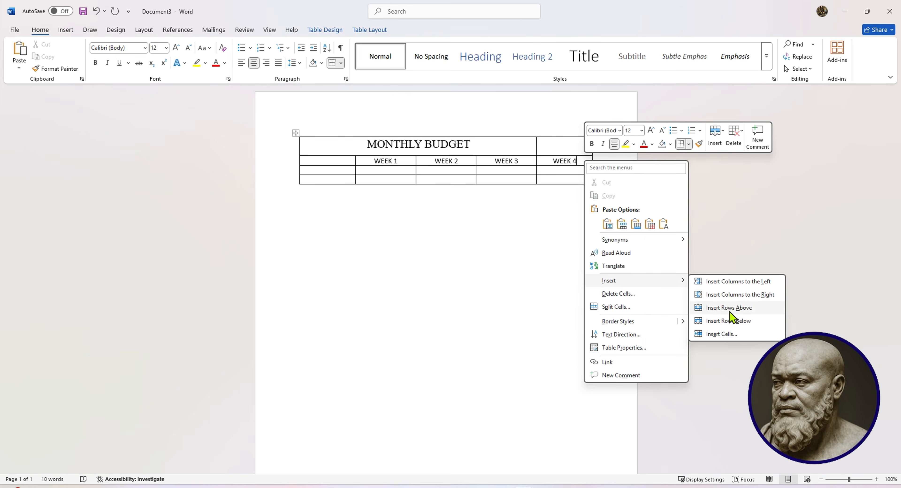
click(735, 295)
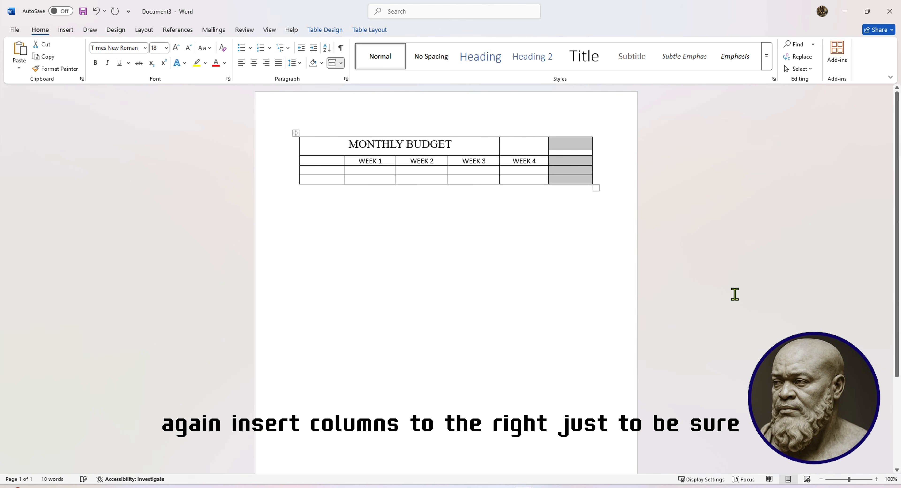
click(574, 164)
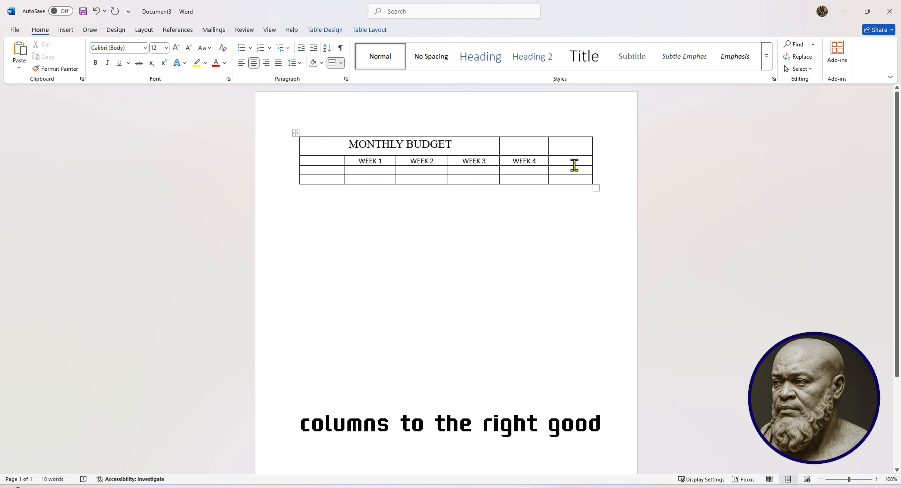
text(TOTAL)
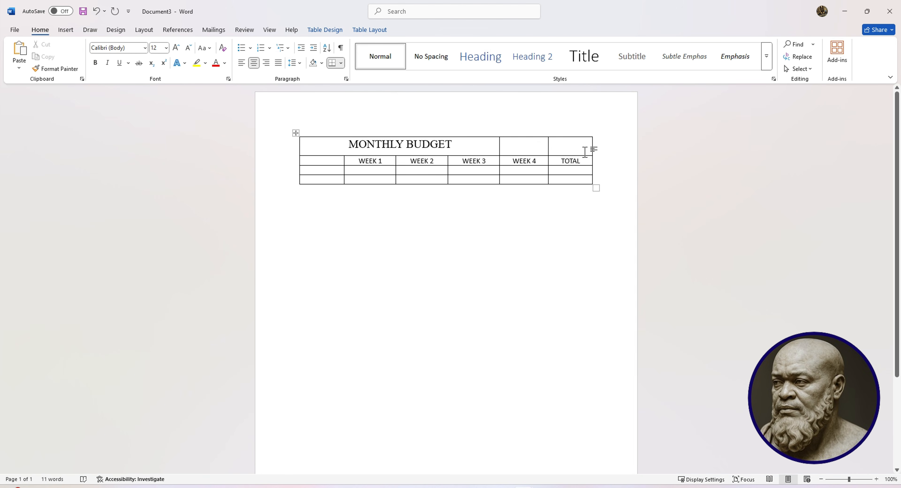
- Merge the MONTHLY BUDGET title cell with the two empty cells beside it so the title spans the whole table
drag(576, 147, 389, 153)
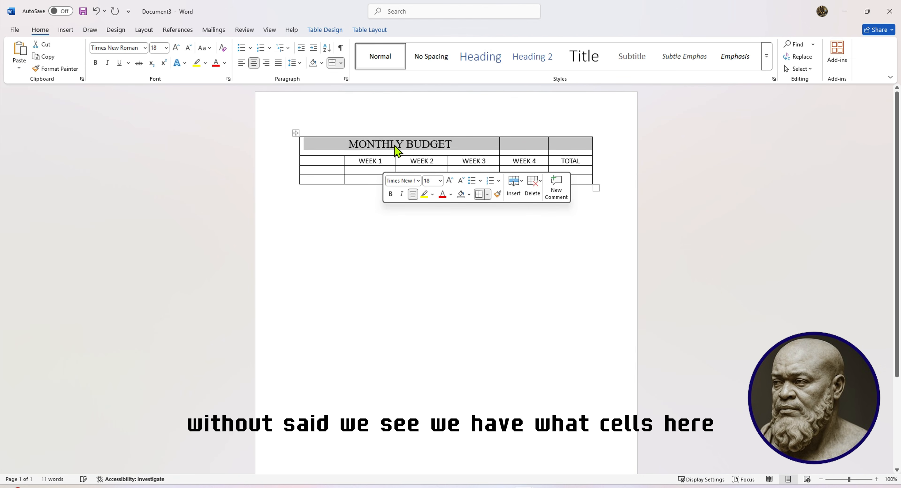
right_click(451, 150)
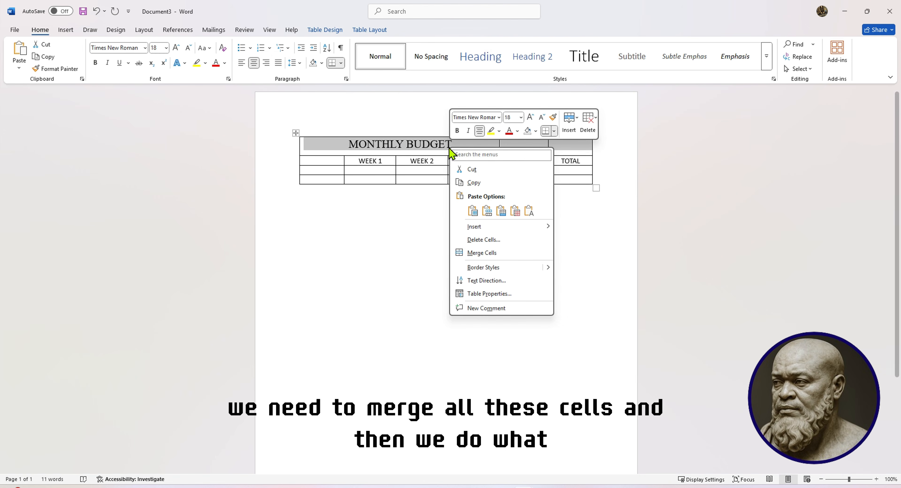
click(480, 255)
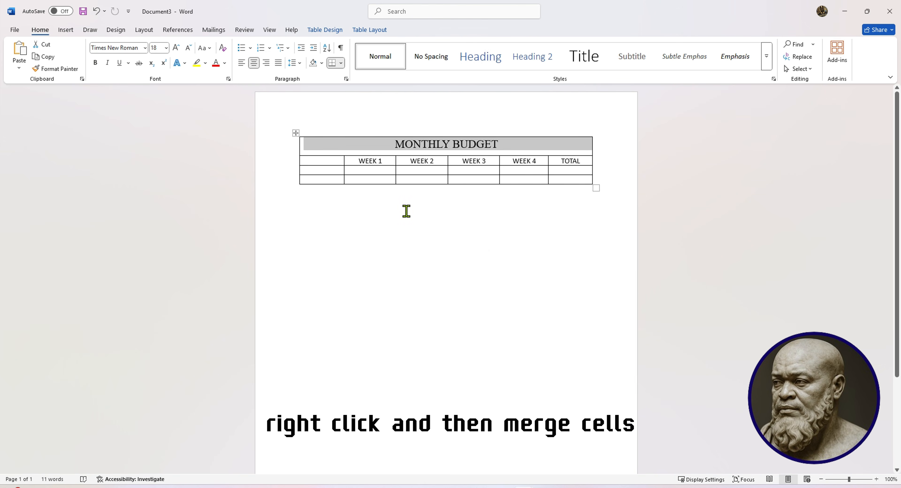
click(355, 190)
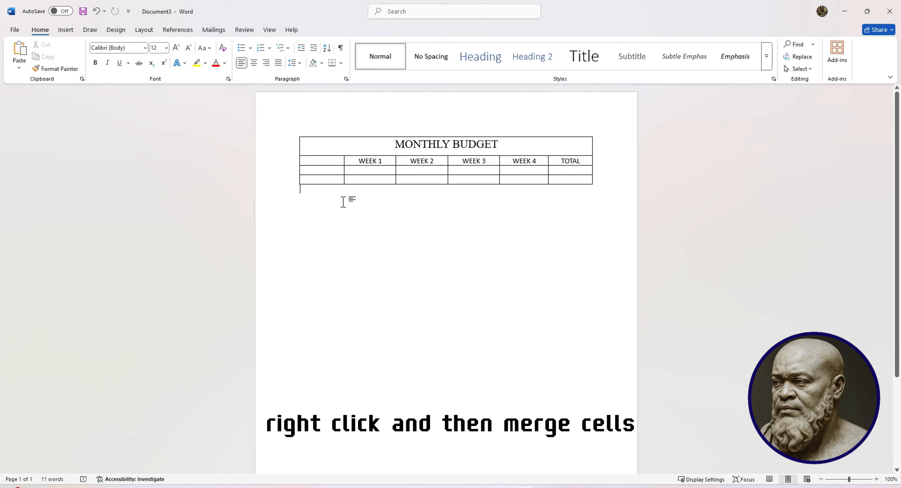